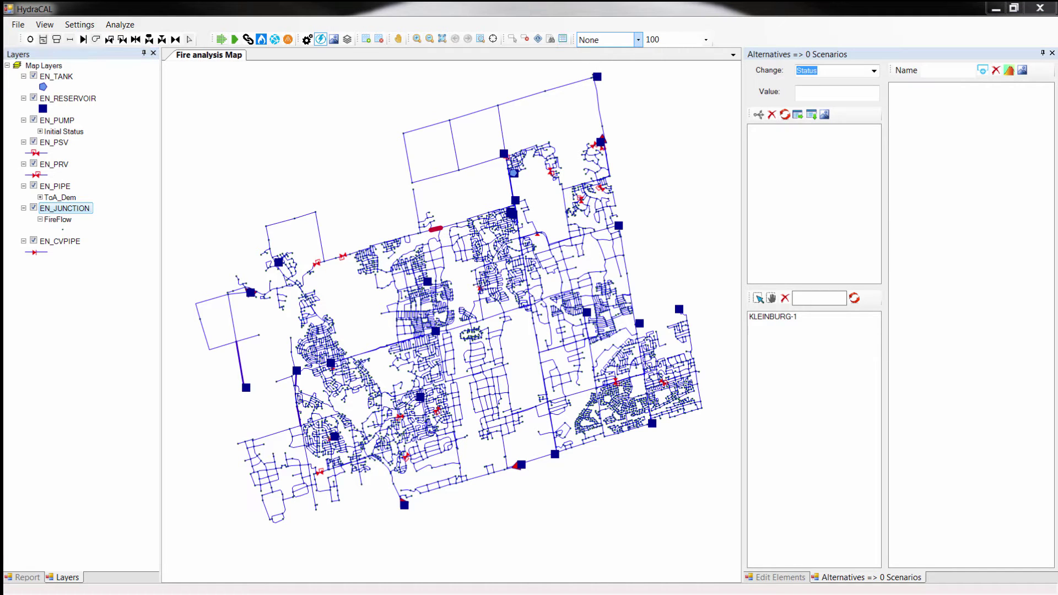
Scroll to the end of the 4271 EN_JUNCTION records and close the attribute table
drag(550, 80, 533, 85)
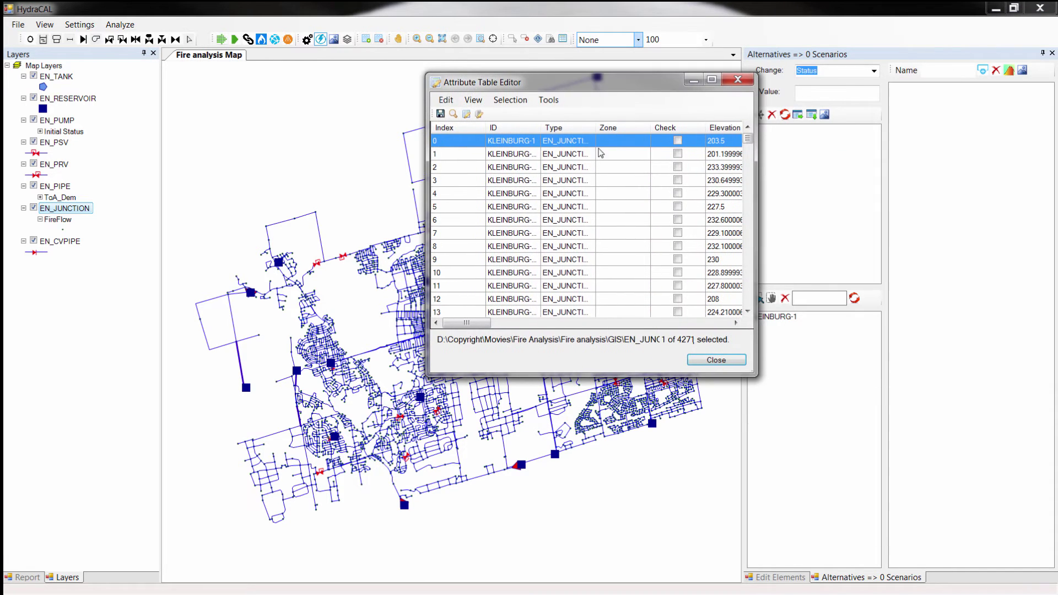
drag(747, 139, 748, 301)
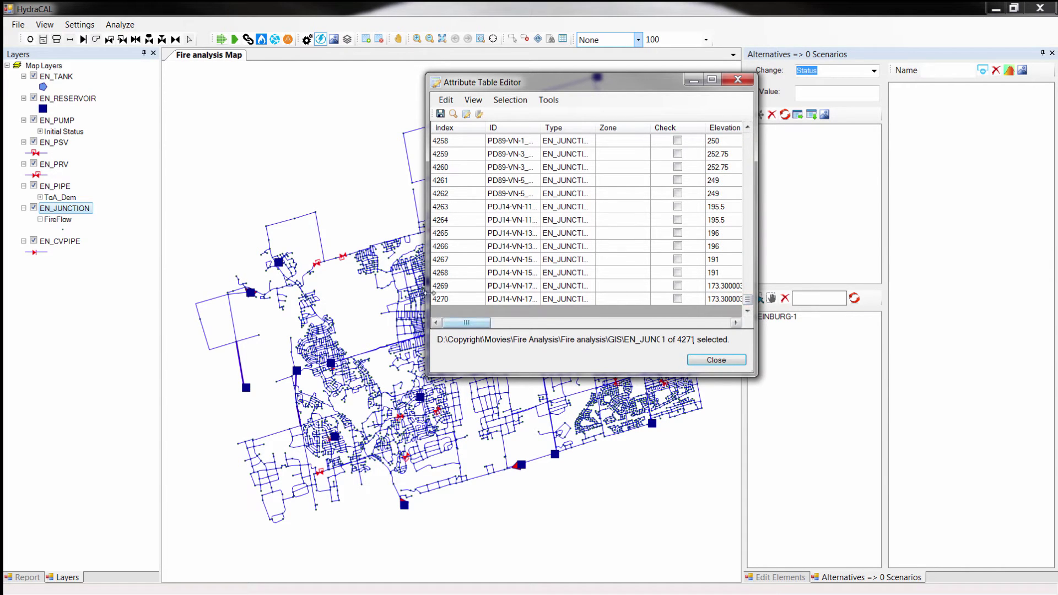
click(703, 360)
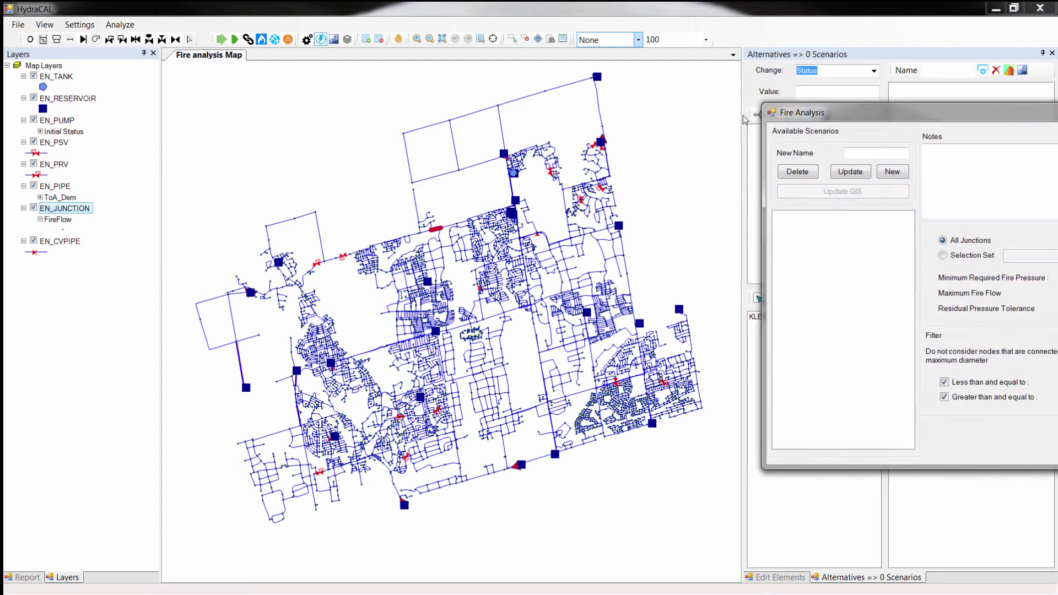
Create a new fire analysis scenario named 'Test'
drag(800, 118, 442, 96)
click(512, 130)
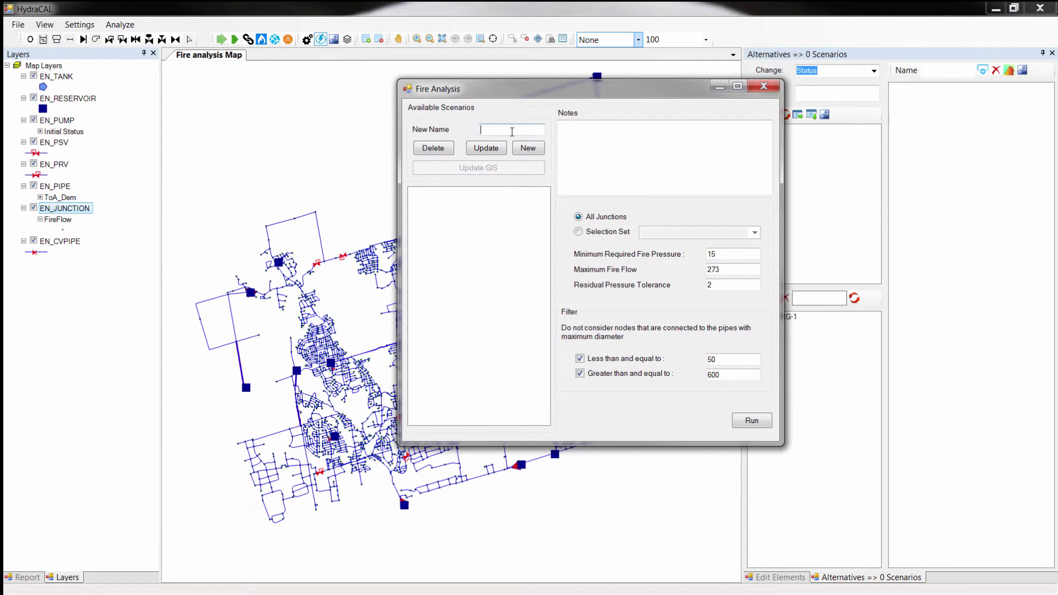
text(Test)
click(525, 147)
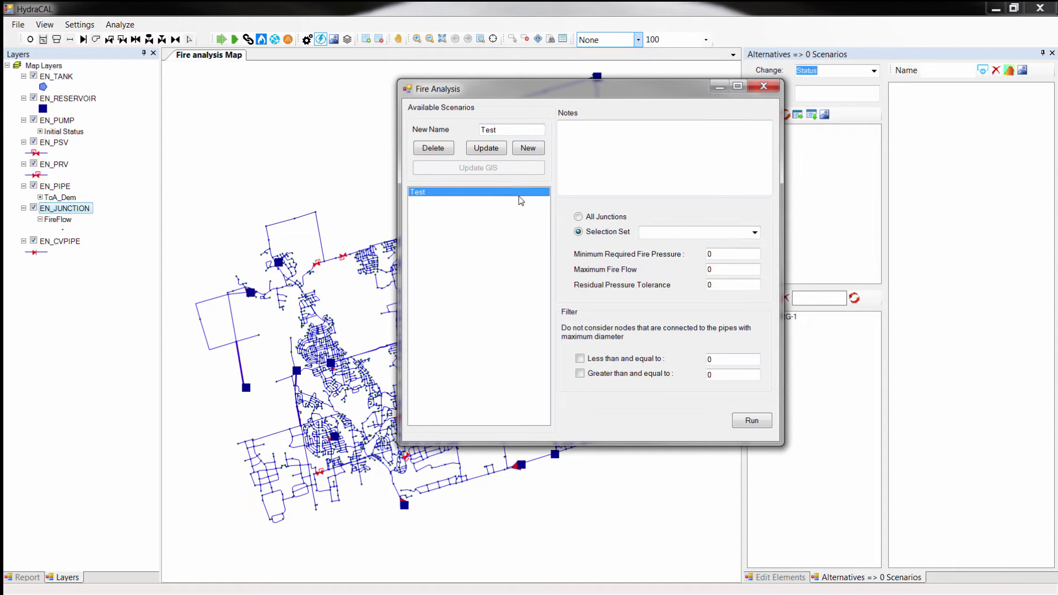
Target all junctions with minimum fire pressure 15, maximum fire flow 270 and tolerance 1
click(602, 218)
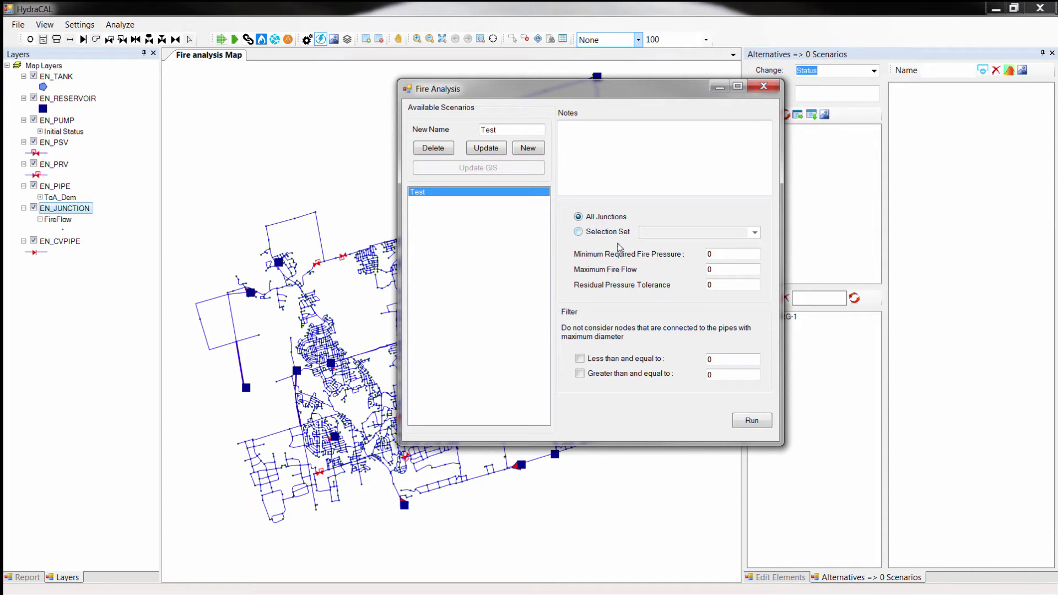
double_click(734, 255)
text(15)
key(Tab)
text(270)
key(Tab)
text(1)
Exclude nodes on pipes of diameter 50 or less and 600 or more, and update Test
click(580, 358)
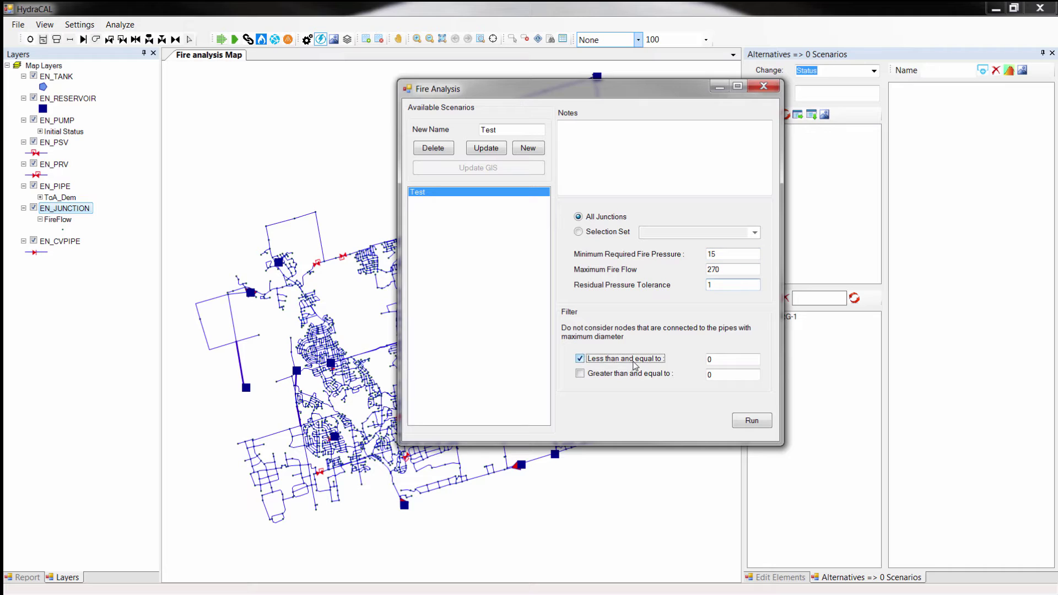
click(721, 357)
text(50)
click(579, 373)
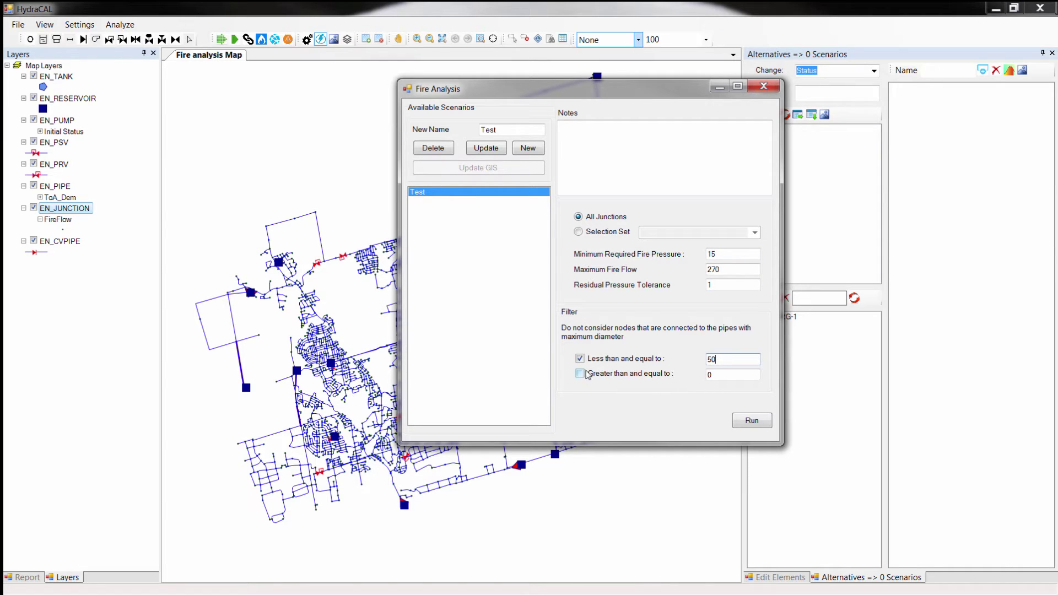
click(731, 377)
text(600)
click(490, 148)
Run the fire flow simulations for the Test scenario
click(762, 426)
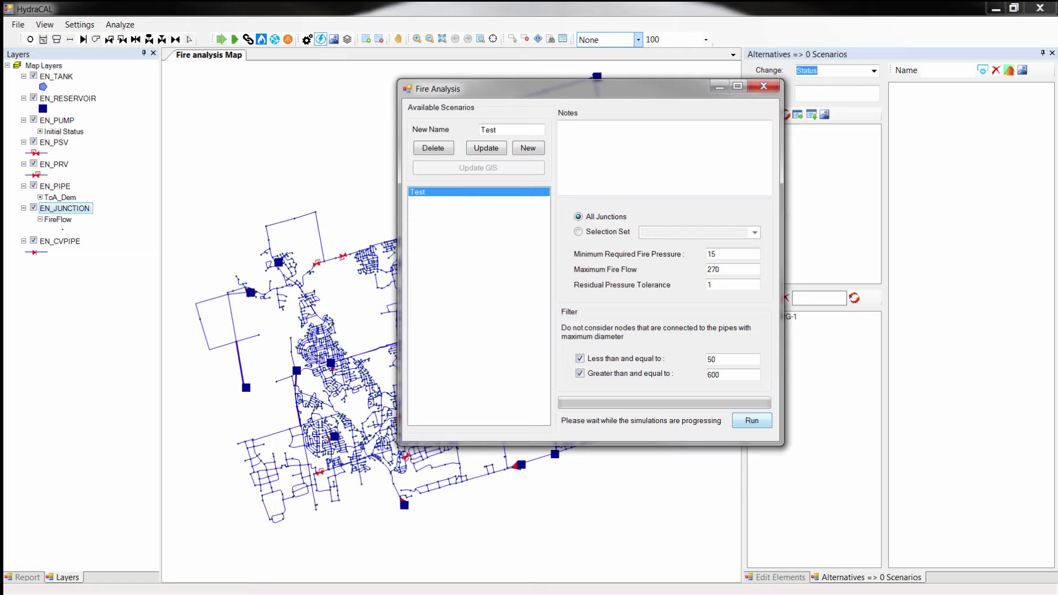
Watch CPU usage in Task Manager's Performance view until simulations finish, then minimize it
drag(1057, 105, 657, 105)
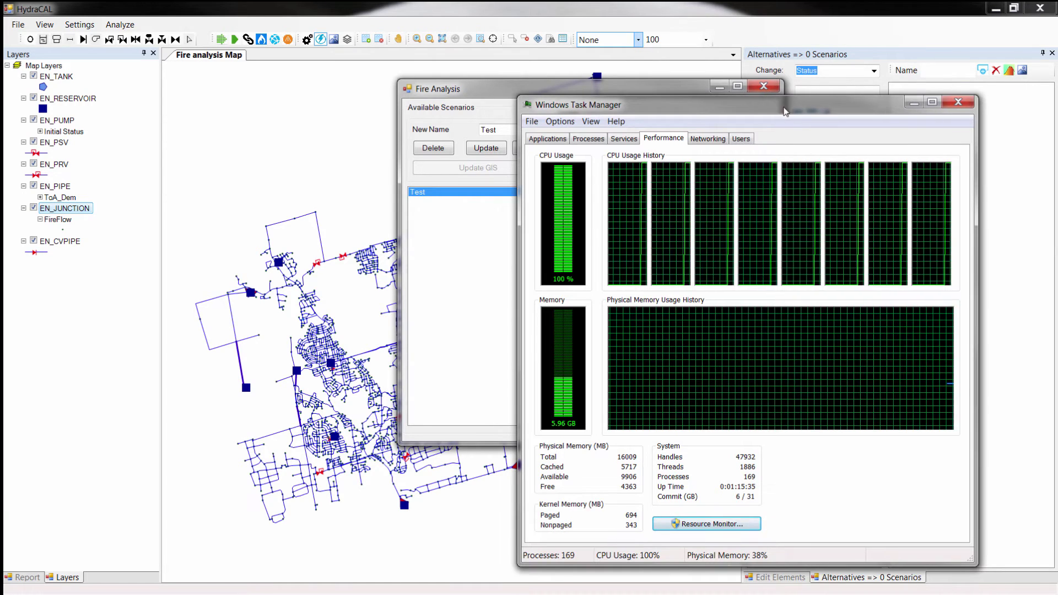
drag(771, 104, 357, 72)
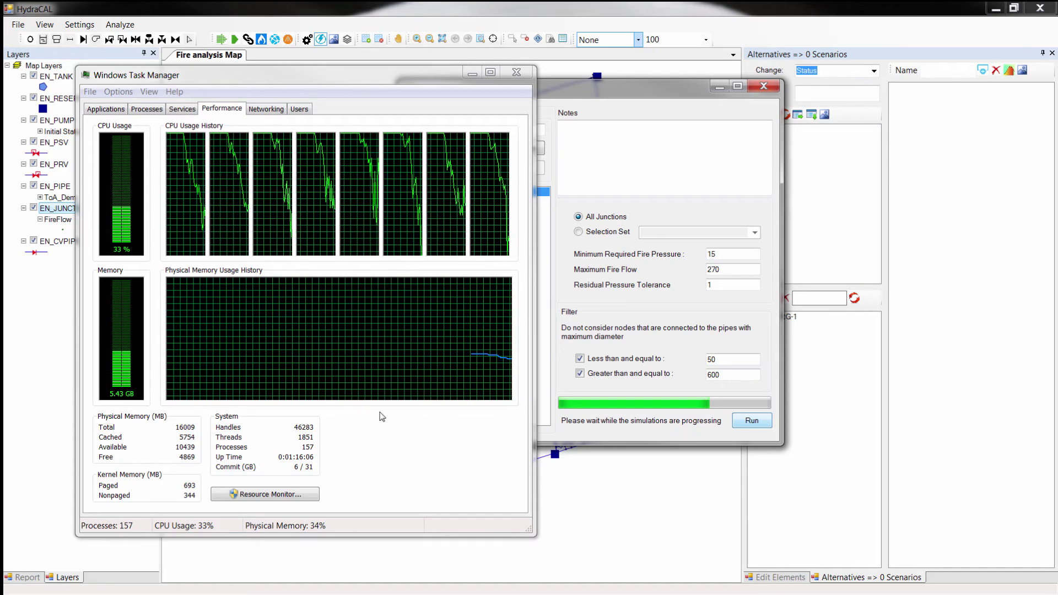
click(472, 74)
click(472, 74)
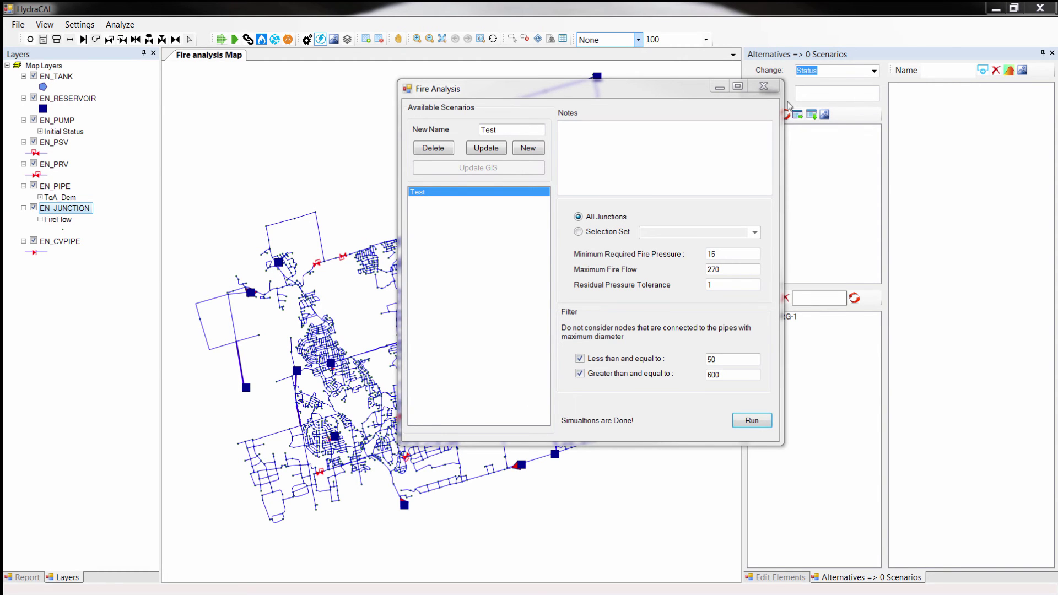
Classify EN_JUNCTION symbols by FireFlow in five red-to-blue classes, from ≤54 to >216
click(763, 86)
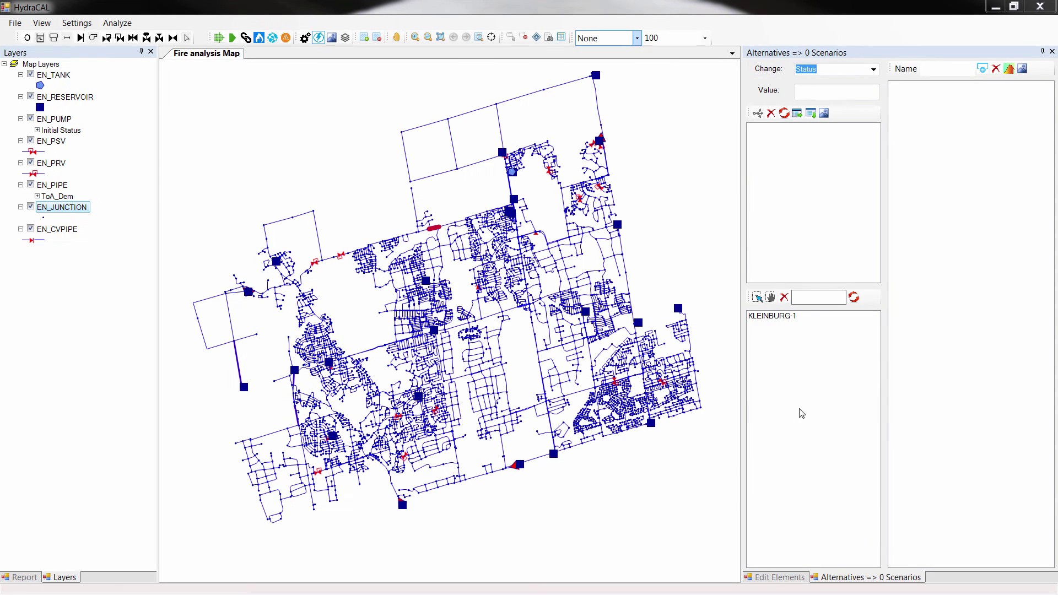
right_click(60, 211)
click(147, 302)
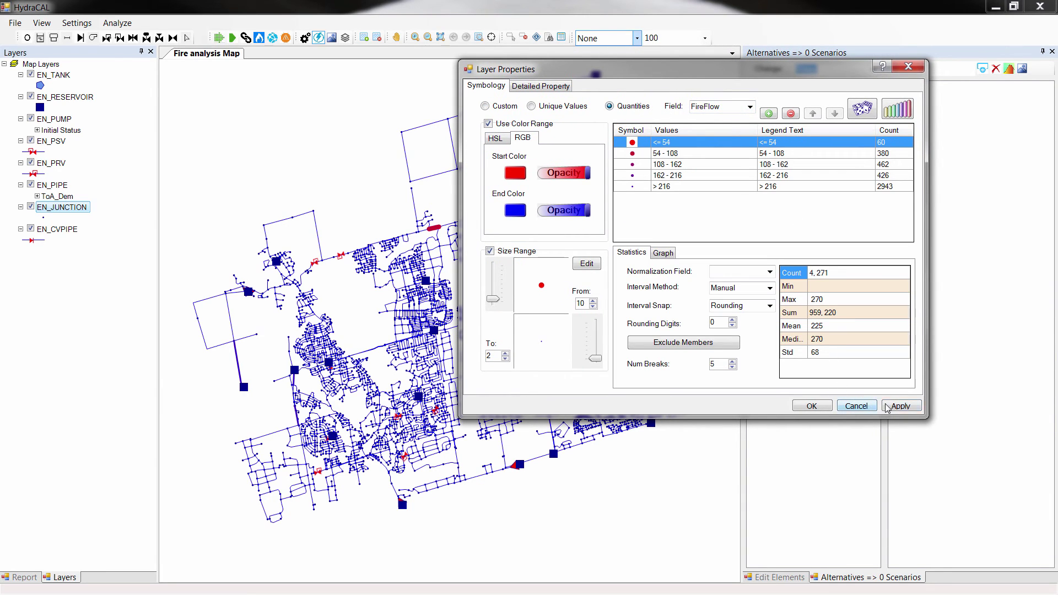
click(811, 406)
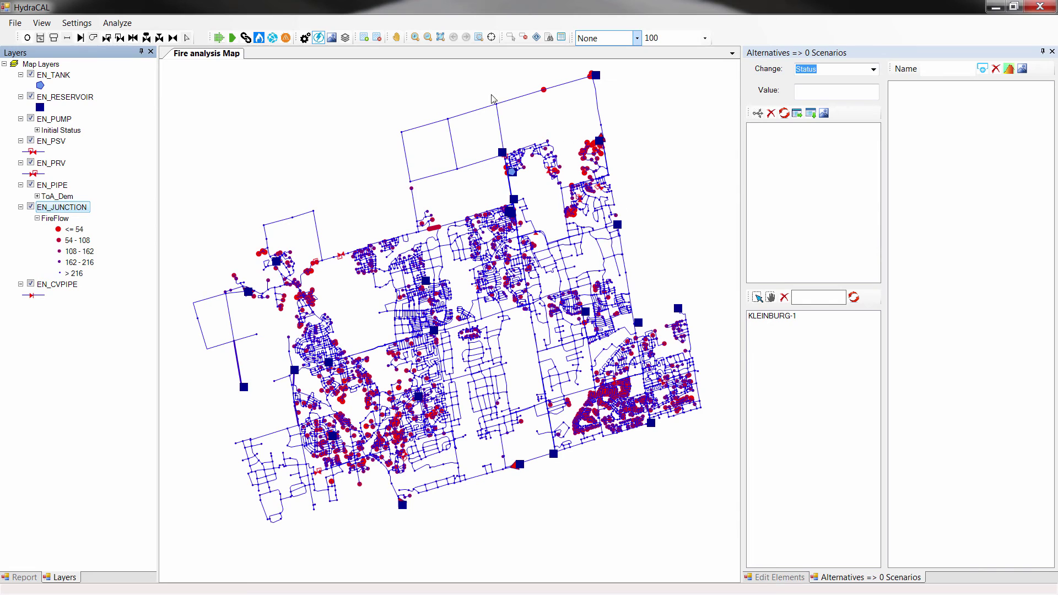
Zoom into a neighbourhood and inspect junction PD5EAST-PD5E-409's fire flow of about 69.9
click(415, 37)
drag(536, 370, 680, 440)
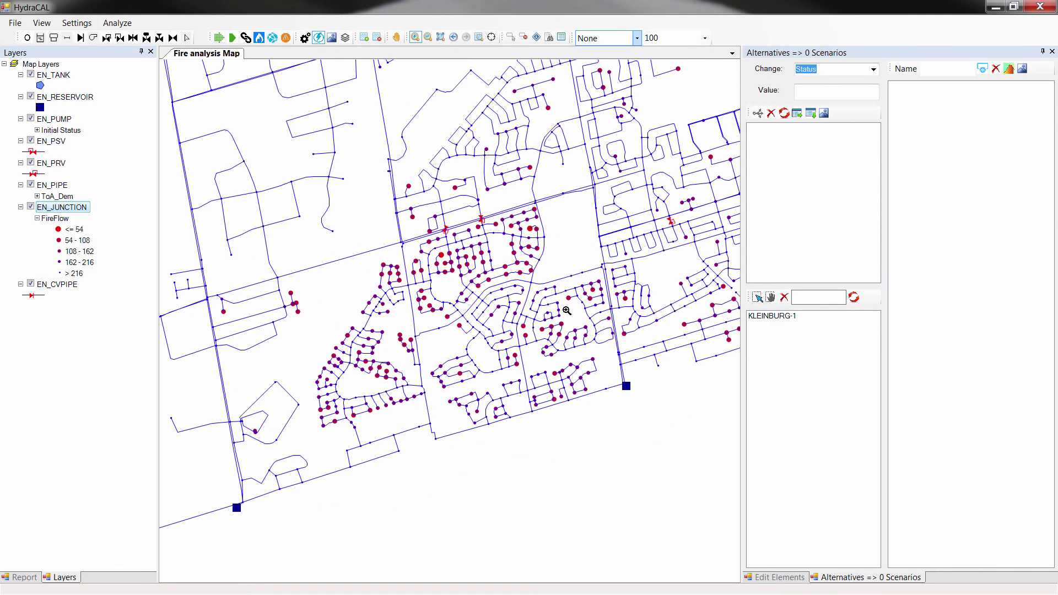
click(786, 577)
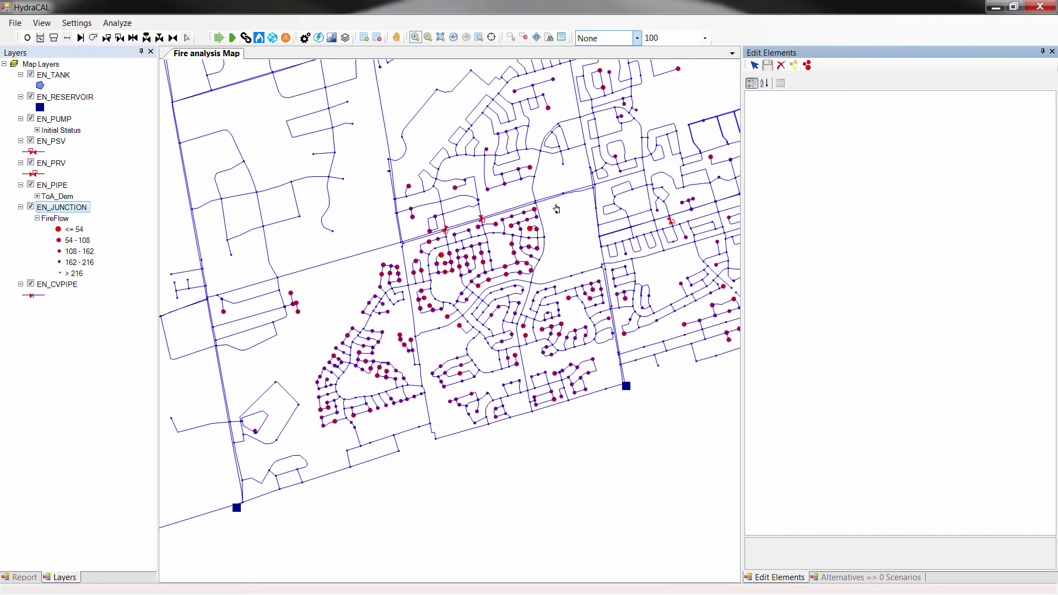
click(488, 281)
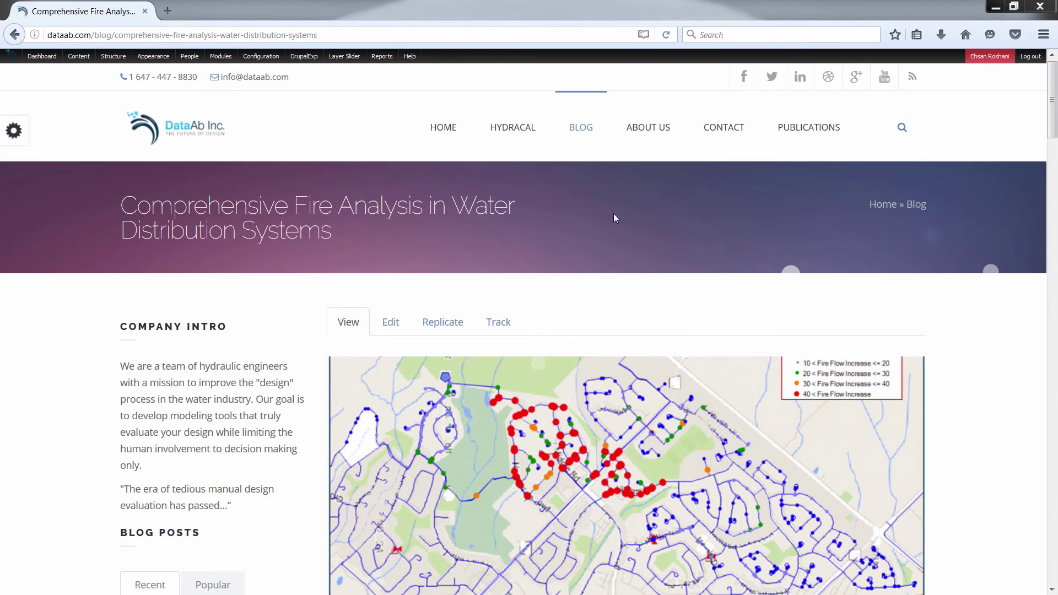
Scroll DataAb's 'Comprehensive Fire Analysis in Water Distribution Systems' post down to its article text
mouse_move(582, 126)
scroll(977, 394, down, 7)
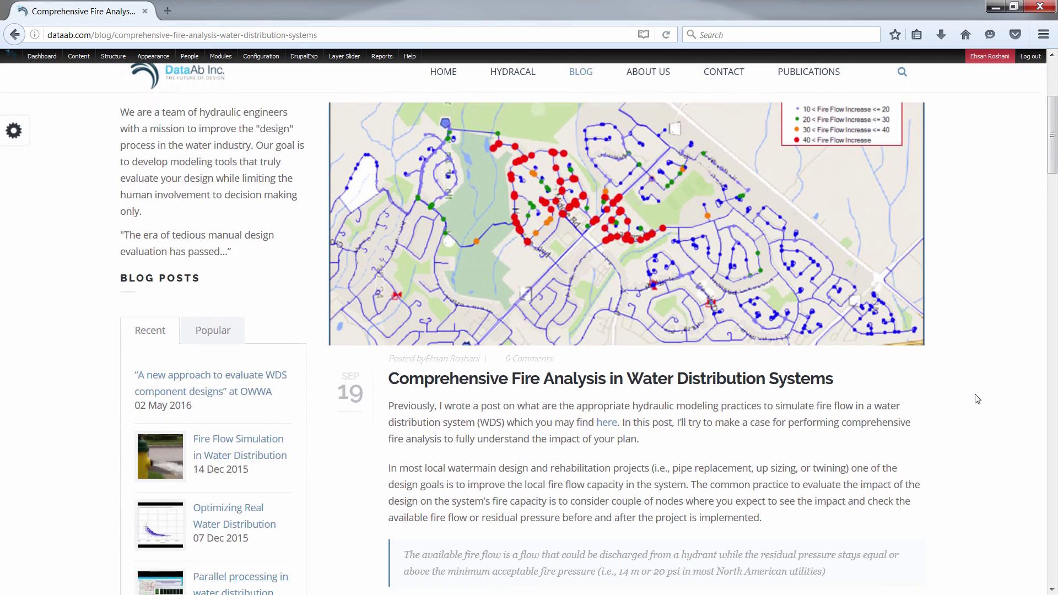